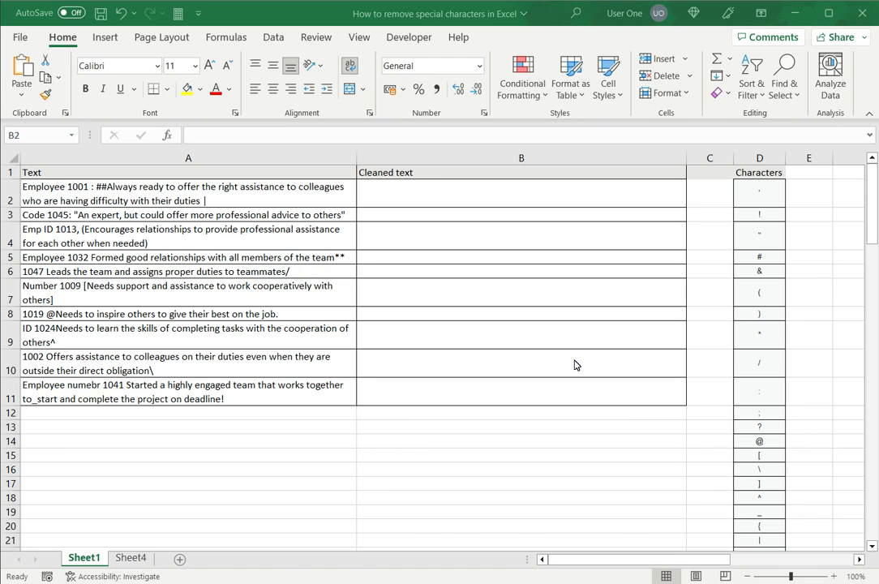
Review the sample texts in column A and the special-character list in column D
left_click(413, 194)
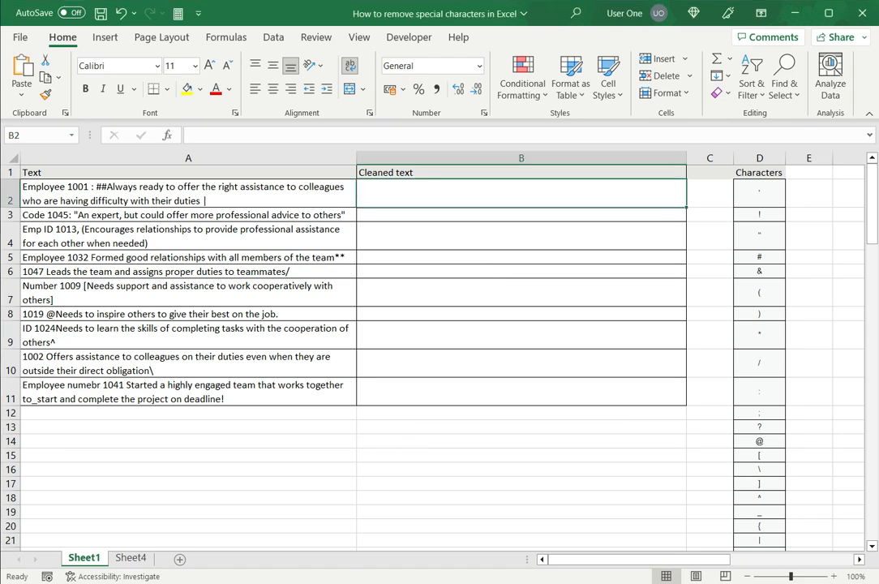
left_click(188, 194)
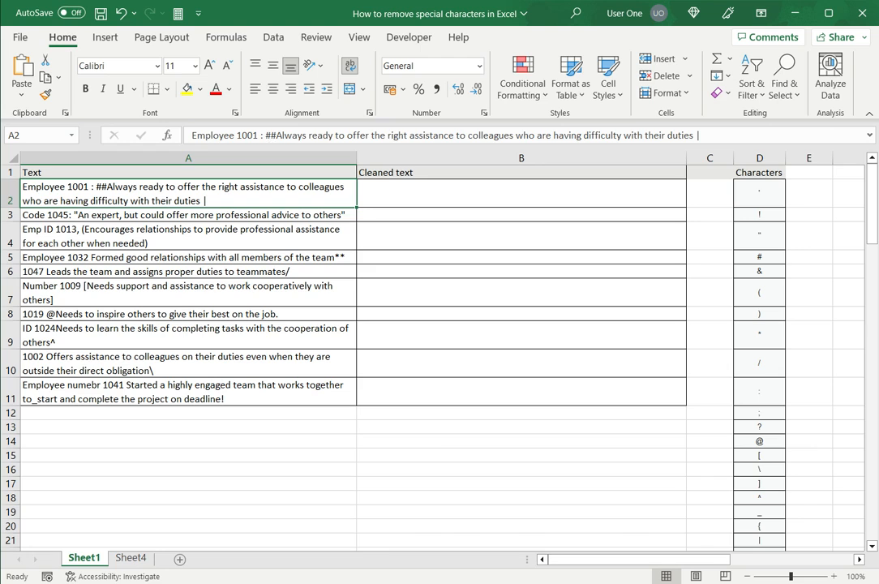
left_click(188, 236)
left_click(188, 293)
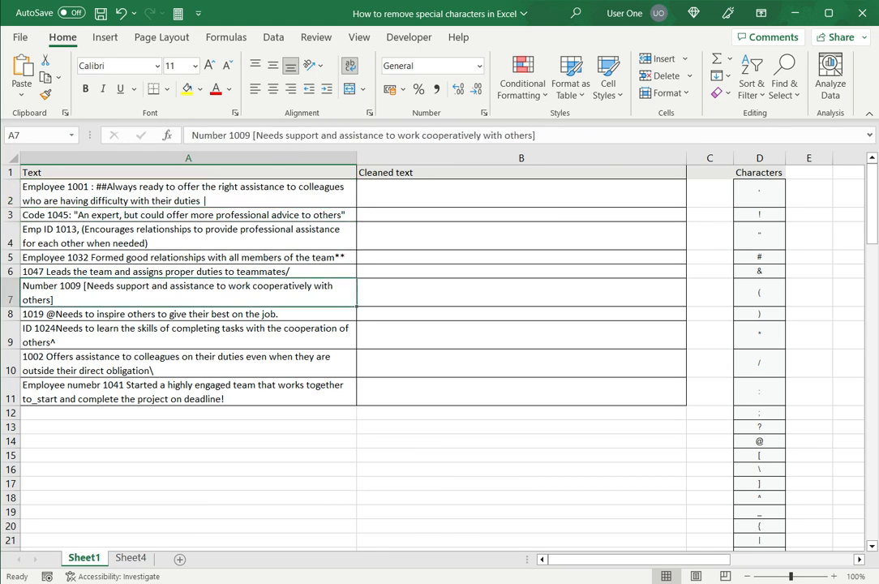
left_click(521, 193)
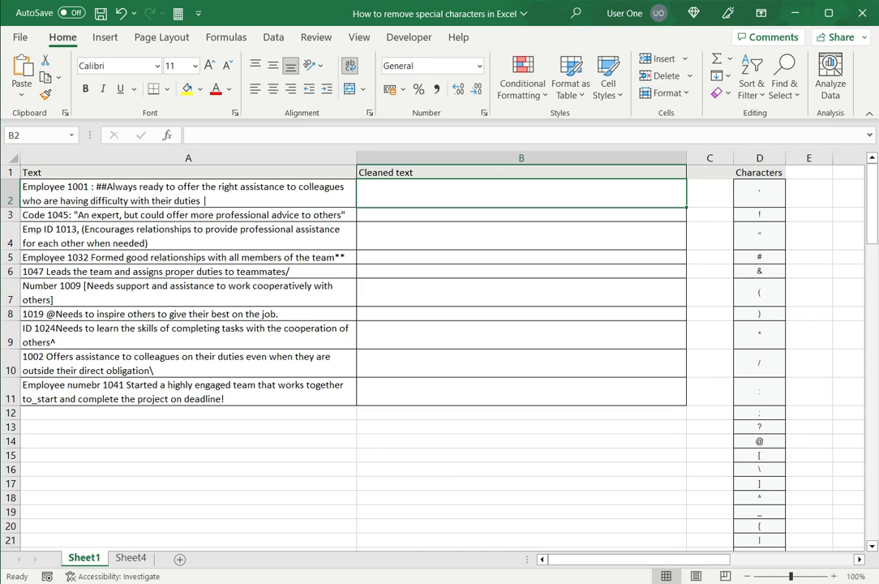
left_click(759, 193)
scroll(759, 324, "down", 1)
scroll(758, 324, "up", 1)
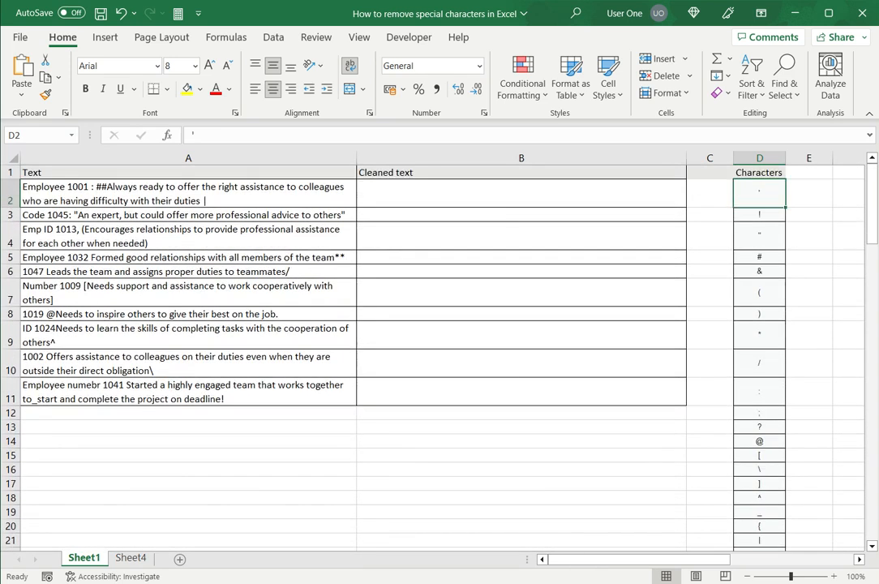
scroll(373, 324, "down", 1)
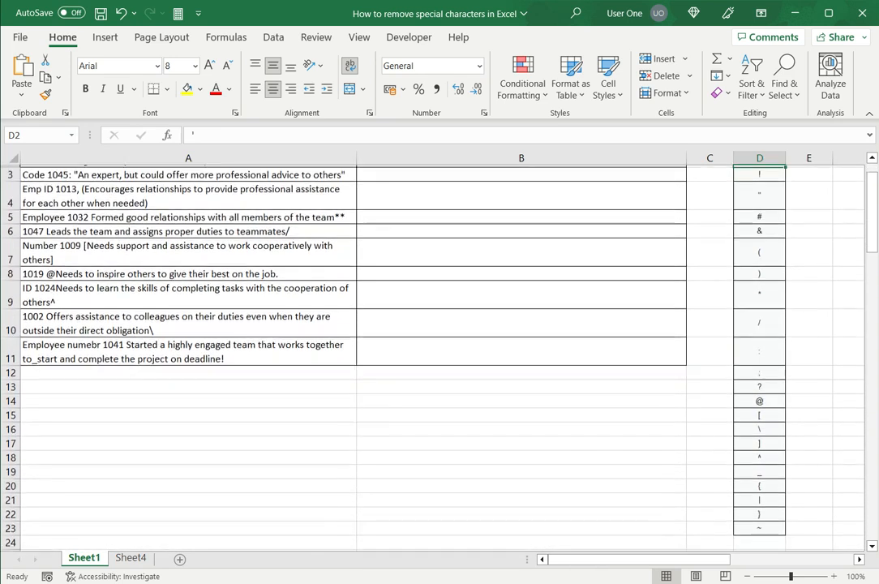
scroll(373, 325, "up", 1)
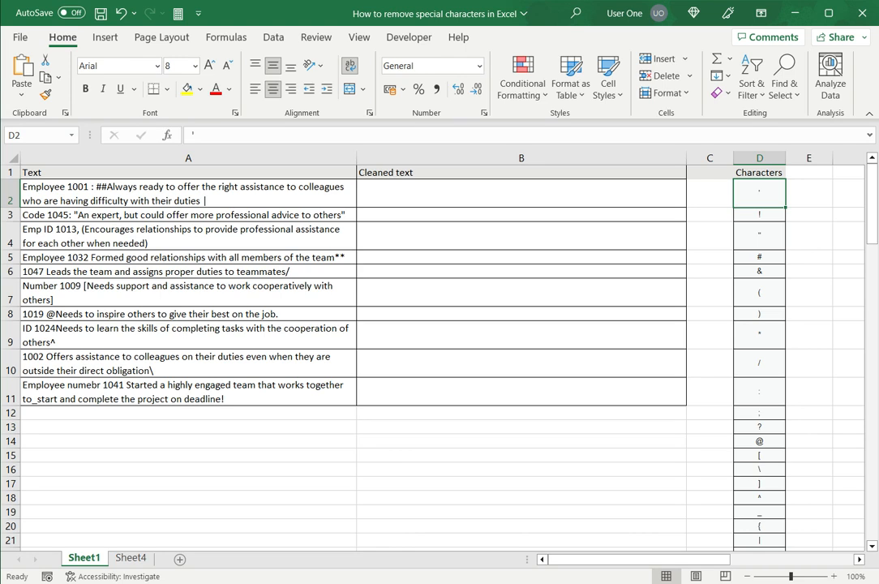
Enter =SEQUENCE(LEN(A2),1) in B2 to spill numbers from 1 to A2's text length
left_click(521, 193)
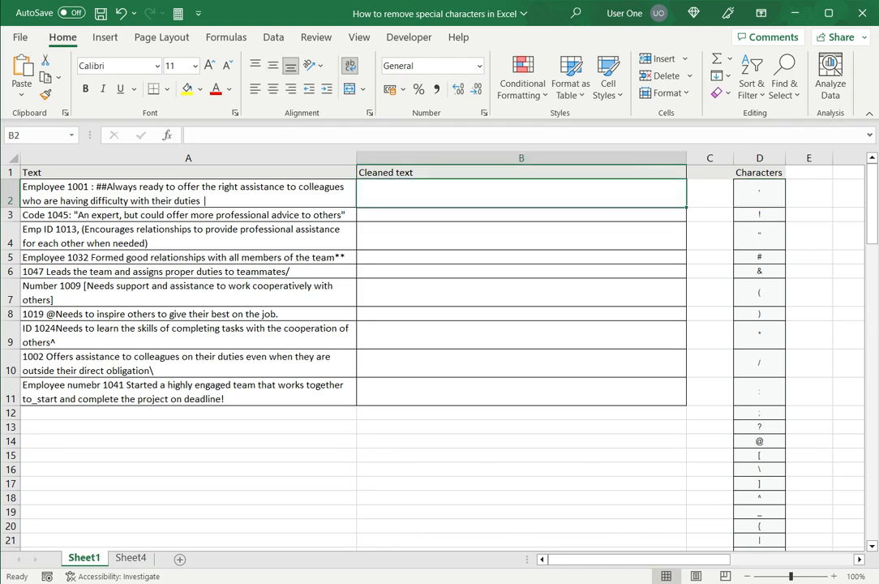
type("=")
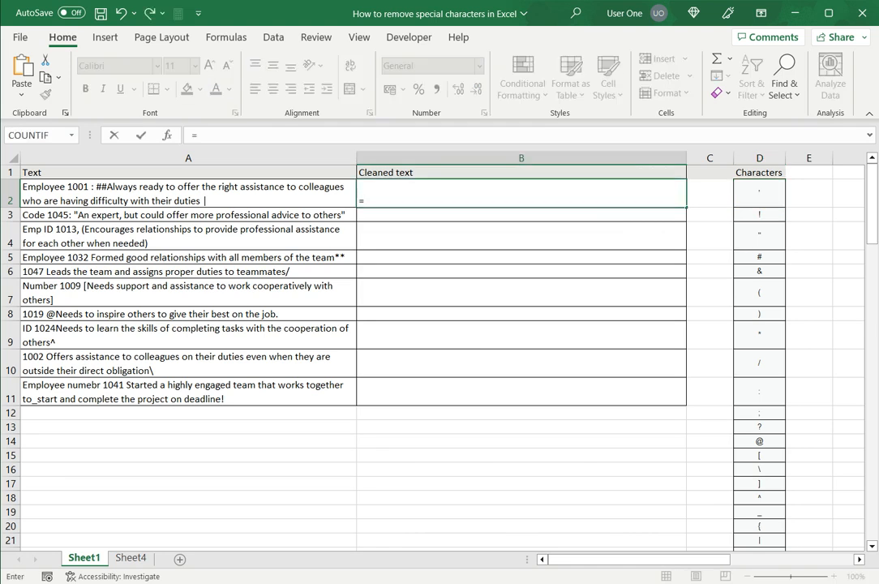
type("sequence")
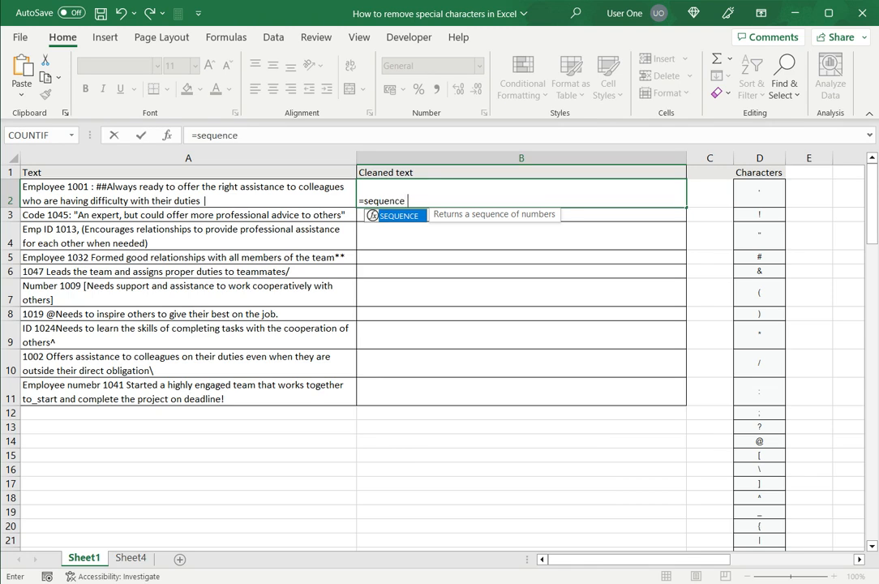
type("(")
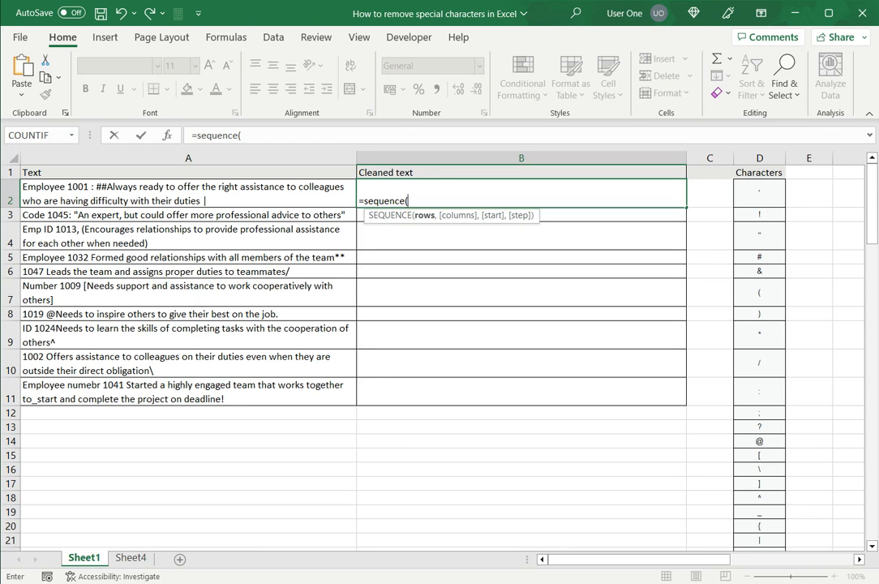
type("len")
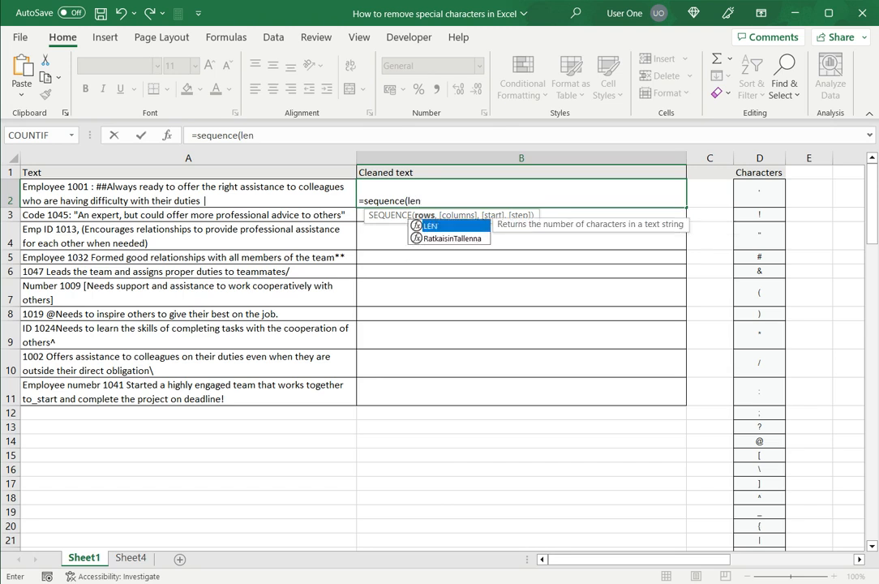
type("(")
key("Left")
type("),")
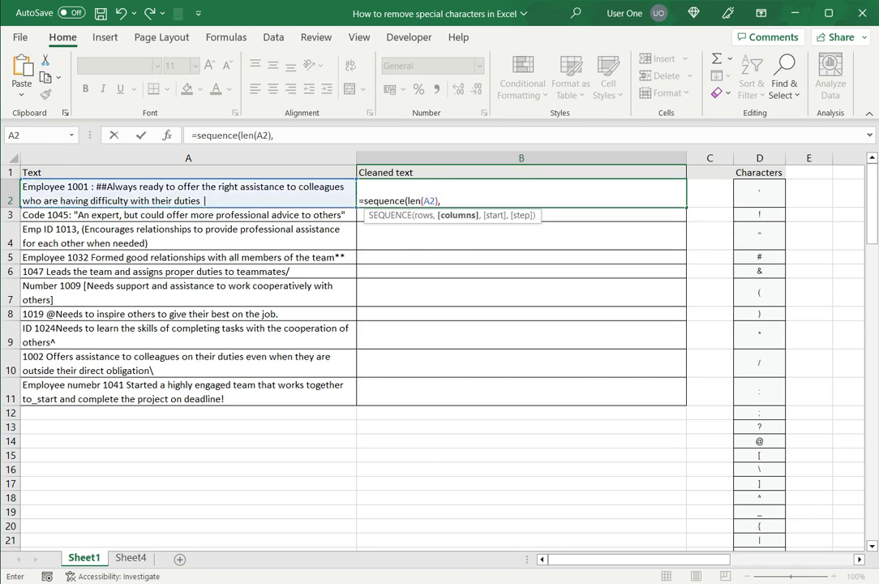
type("1")
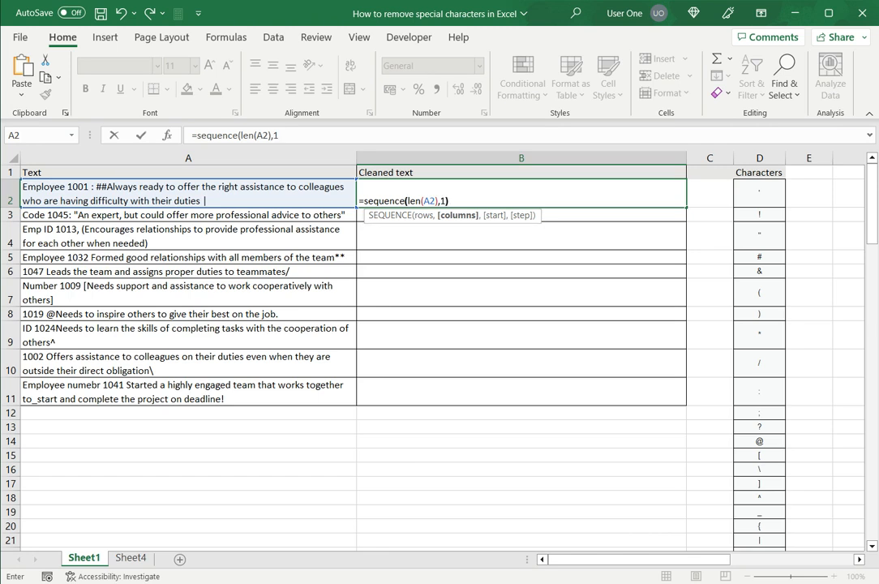
type(")")
key("Return")
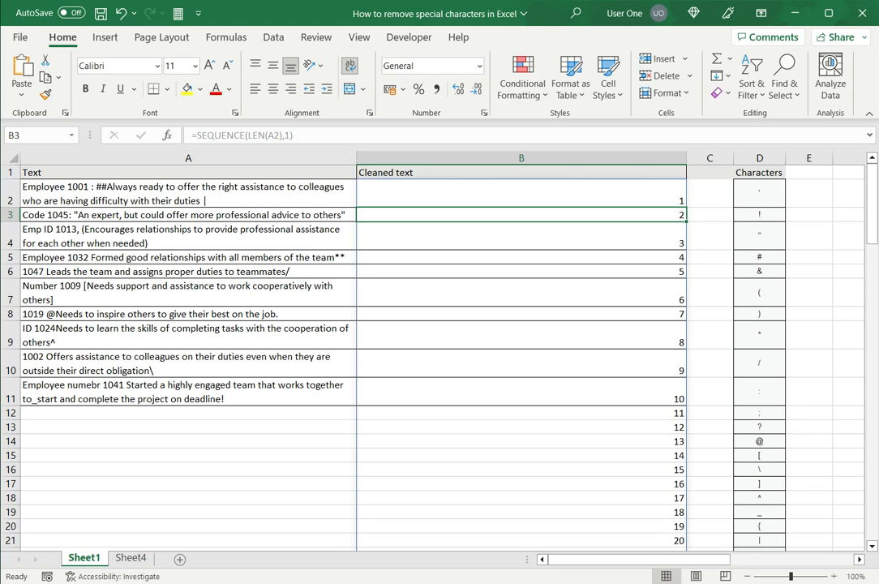
scroll(437, 356, "down", 3)
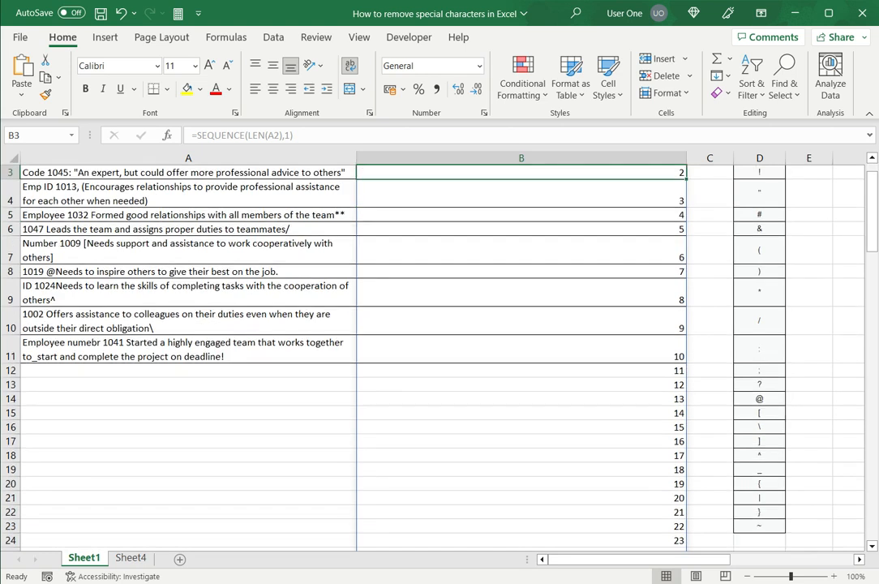
scroll(438, 357, "up", 2)
scroll(438, 357, "up", 1)
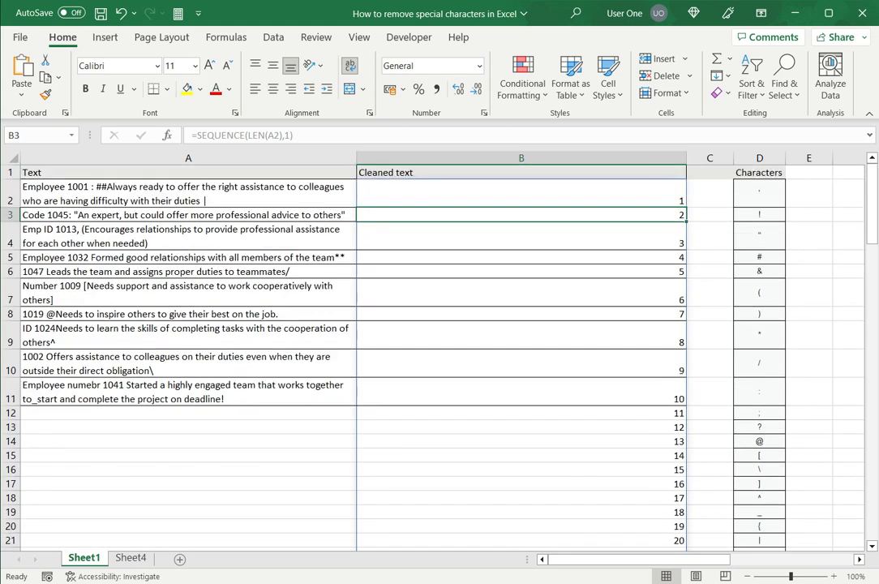
scroll(438, 356, "down", 9)
scroll(438, 357, "down", 3)
scroll(437, 357, "up", 12)
left_click(521, 192)
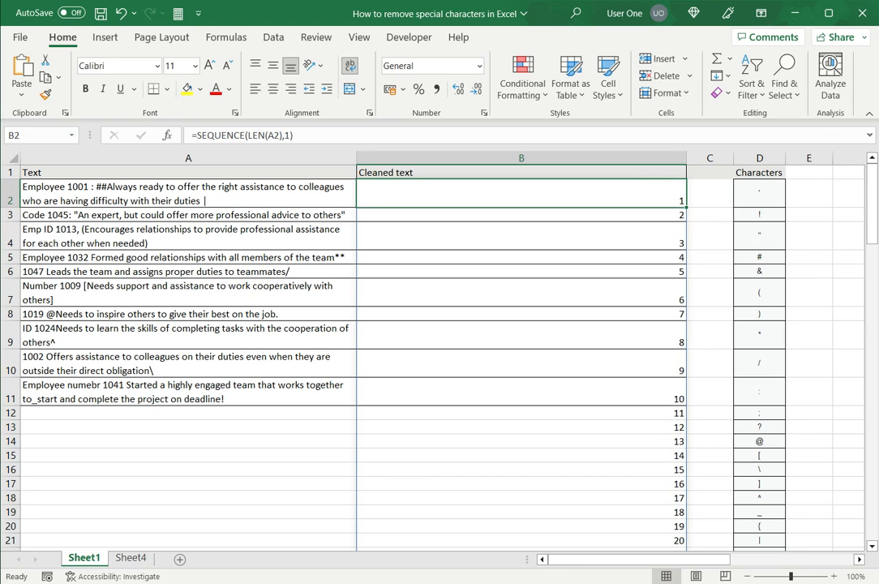
Change B2 to =MID(A2,SEQUENCE(LEN(A2),1),1) so A2's characters spill one per row
left_click(193, 134)
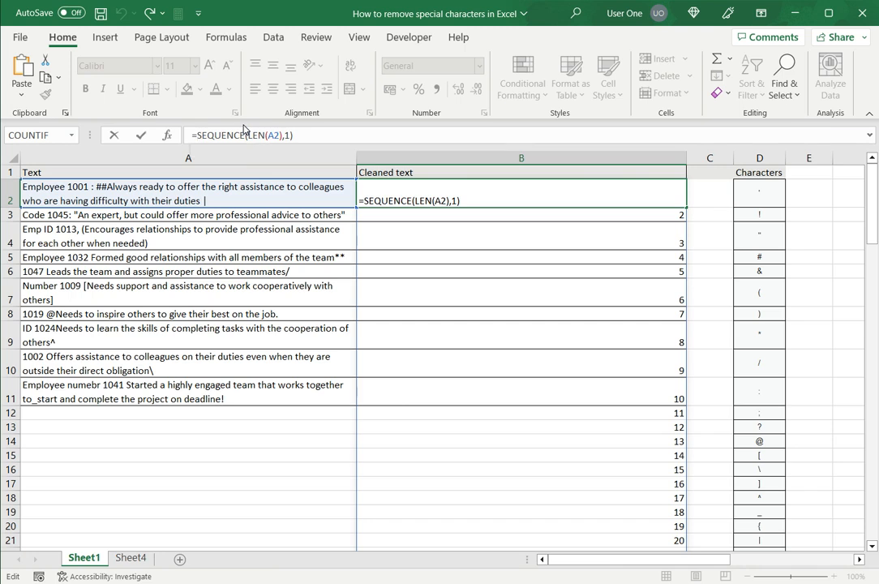
type("mid(")
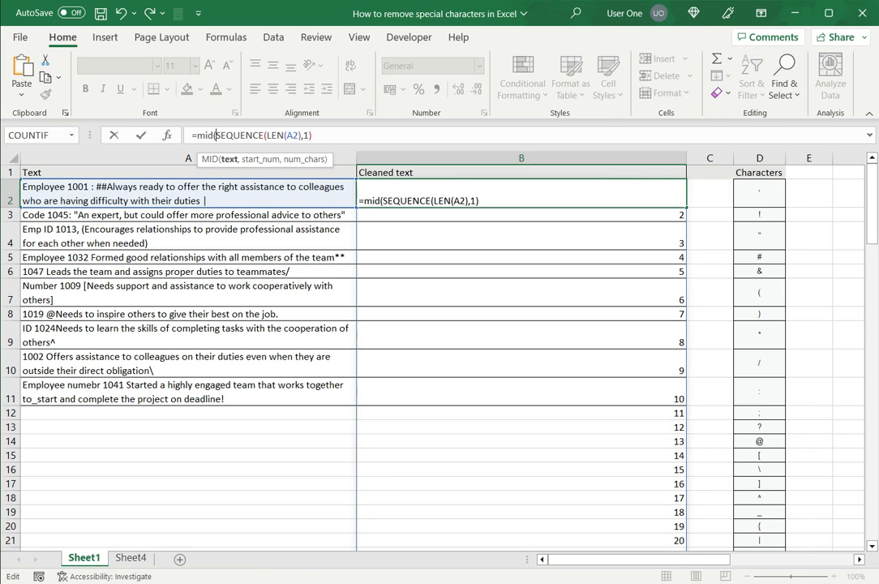
left_click(188, 194)
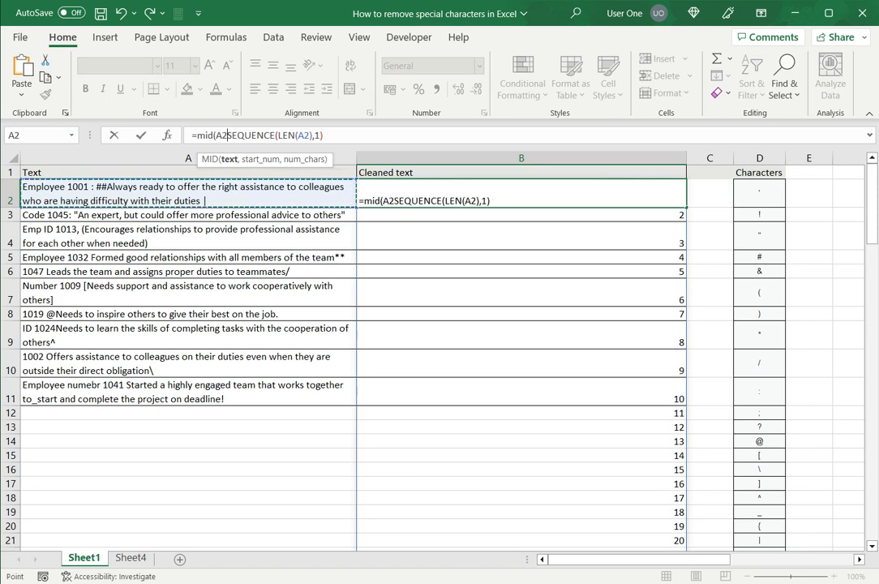
type(",1)")
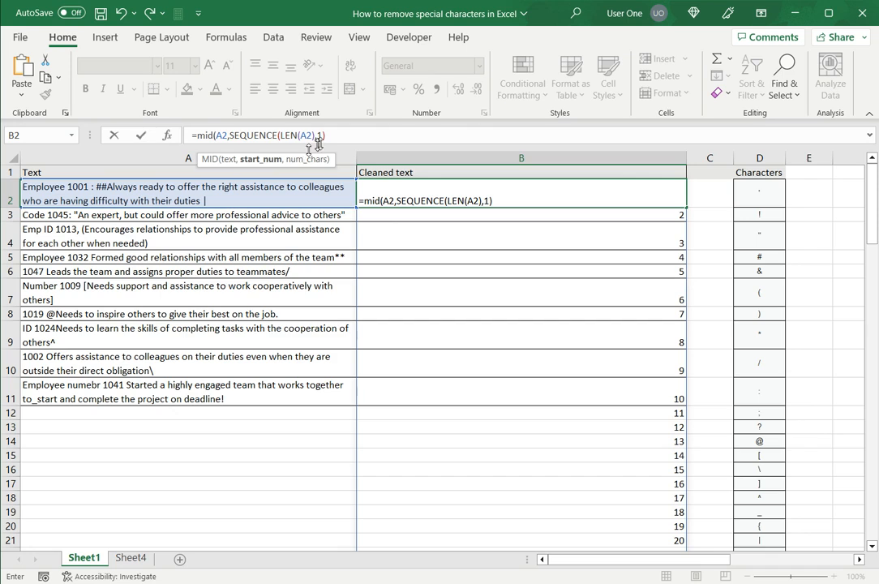
type(",")
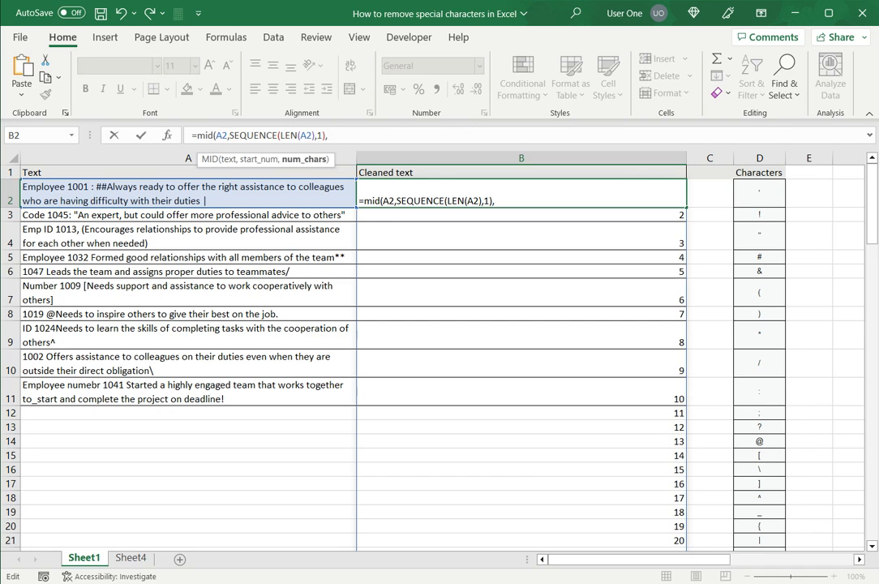
type("1)")
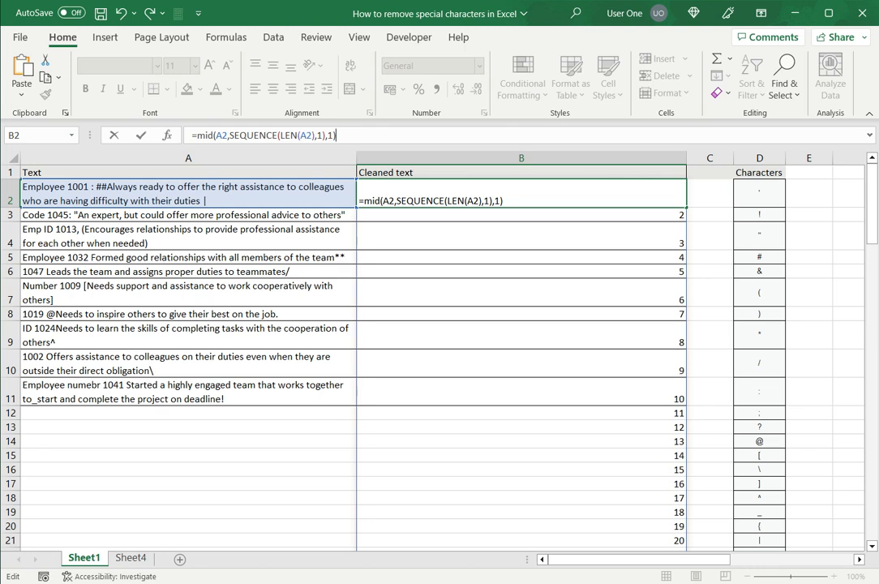
key("Return")
left_click(521, 194)
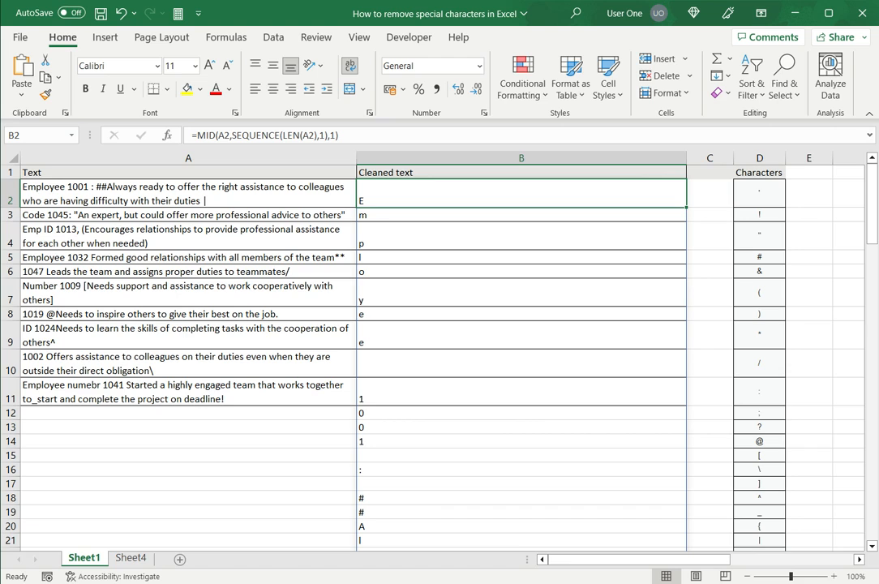
Wrap B2's character split in an exact MATCH against D2:D23 and check results like 10
left_click(197, 134)
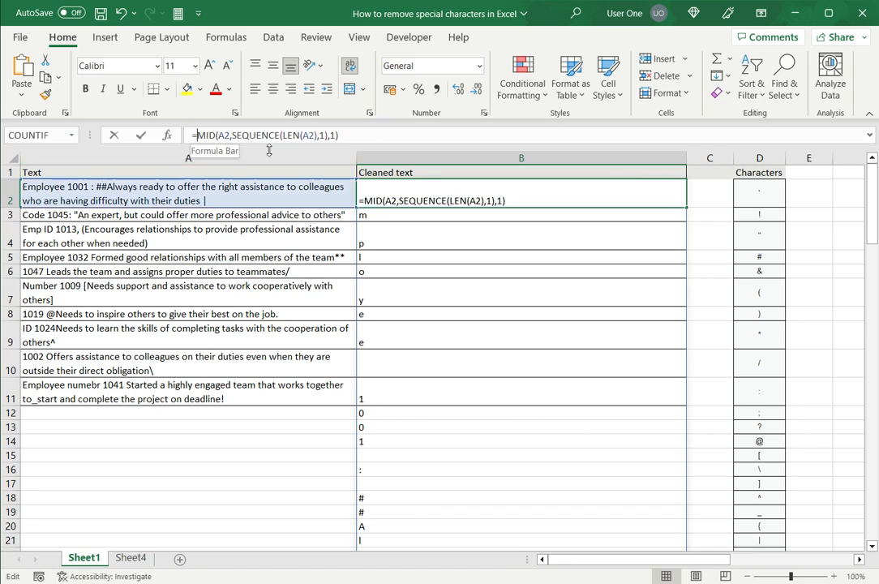
type("match")
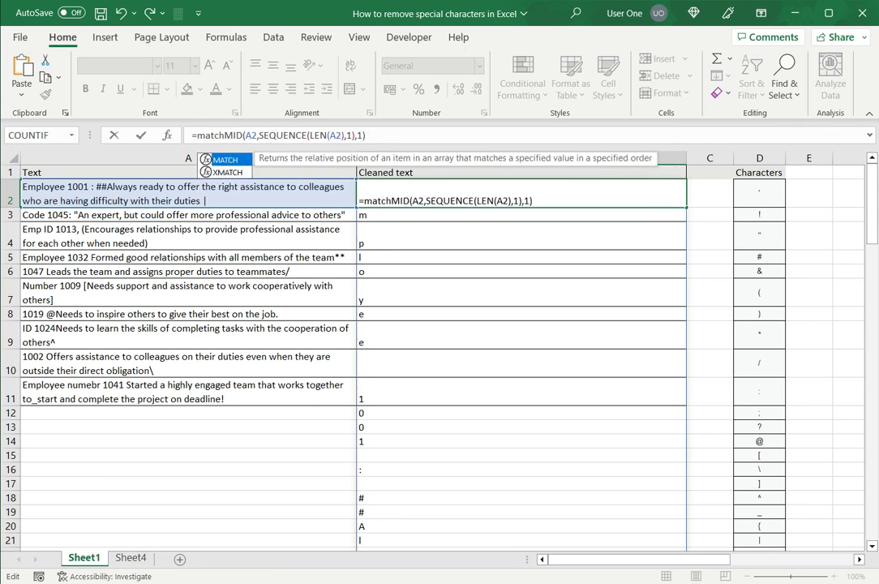
type("(")
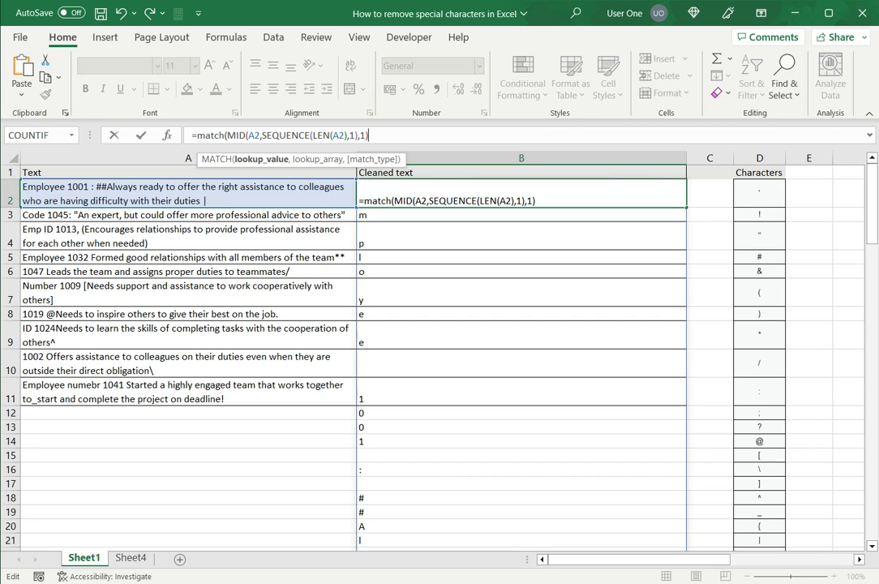
type(",")
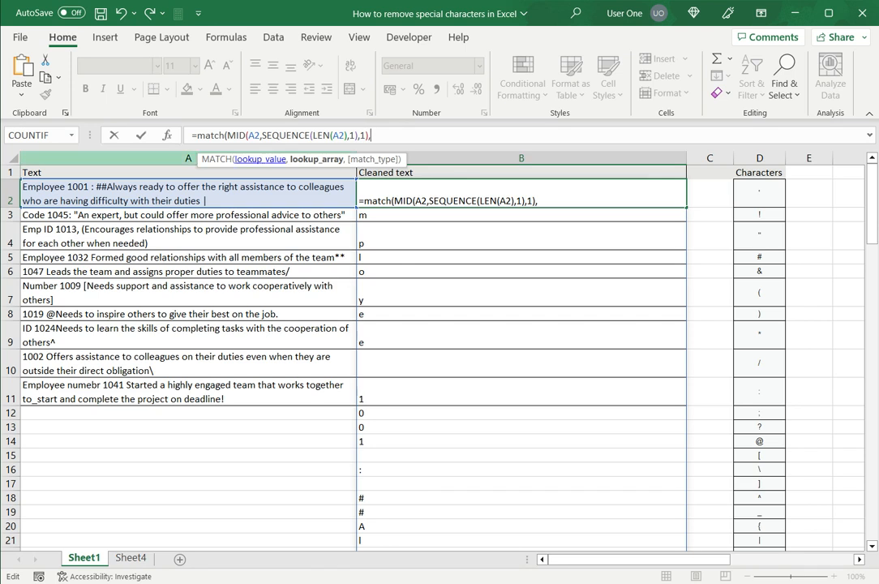
left_click(759, 193)
left_click_drag(759, 193, 764, 568)
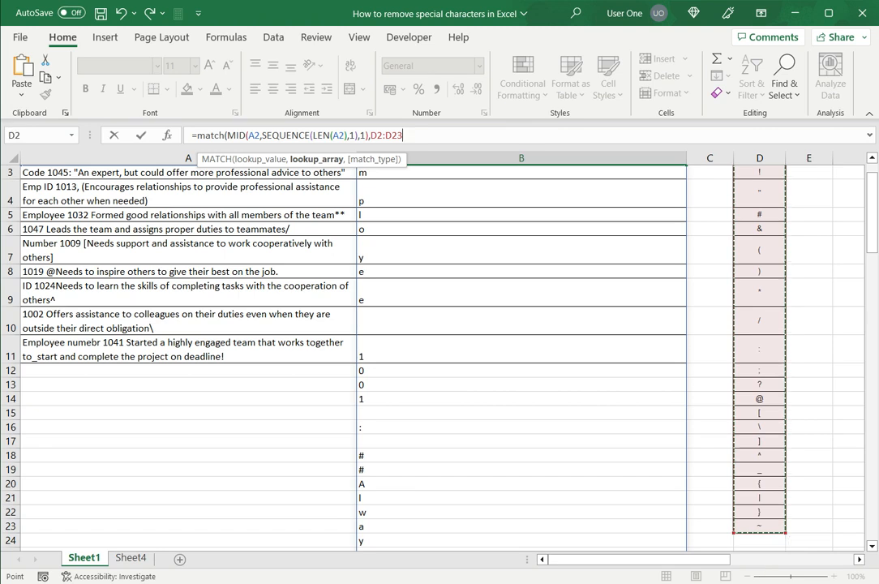
type(",")
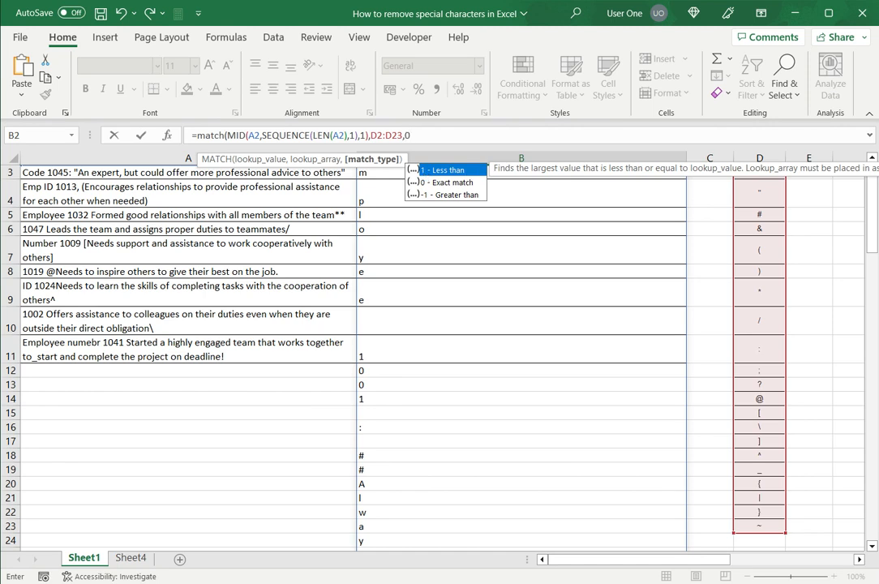
type("0)")
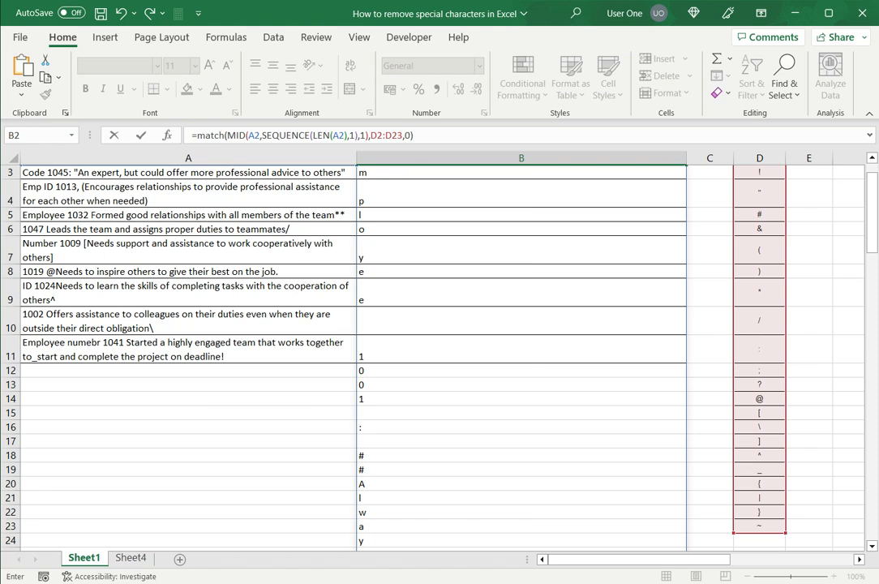
key("Return")
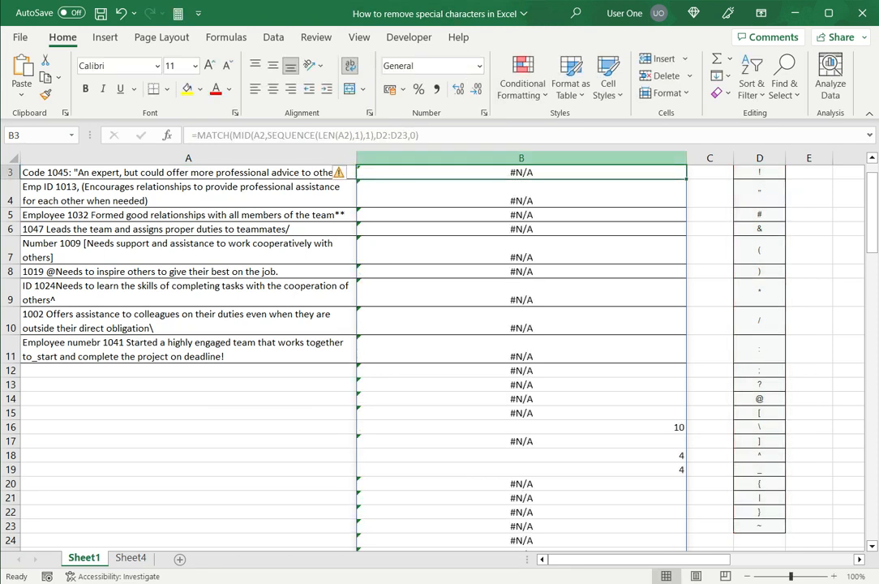
left_click(521, 428)
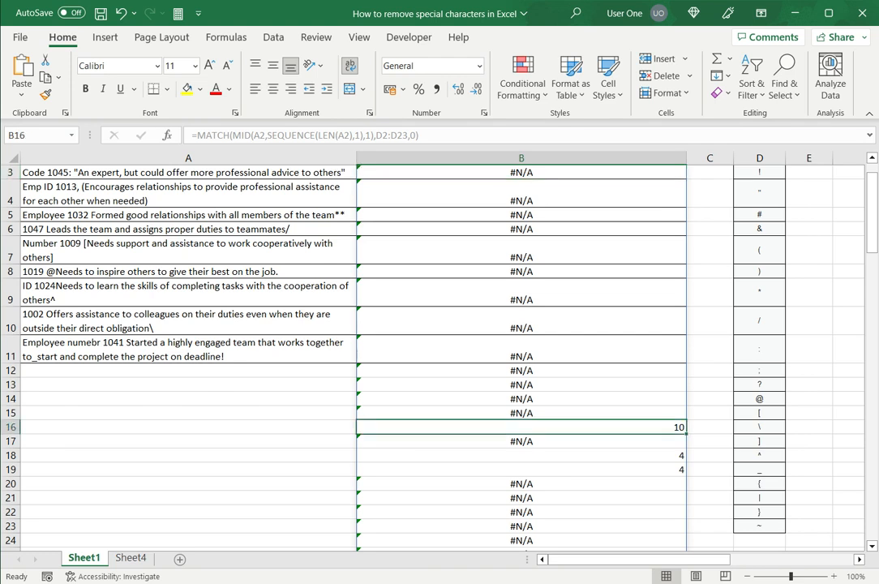
scroll(438, 357, "up", 1)
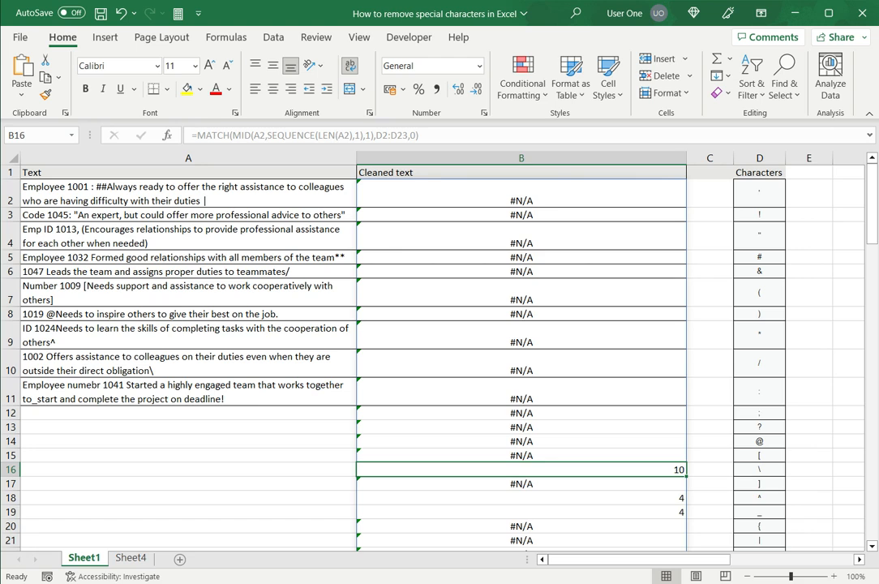
left_click(521, 193)
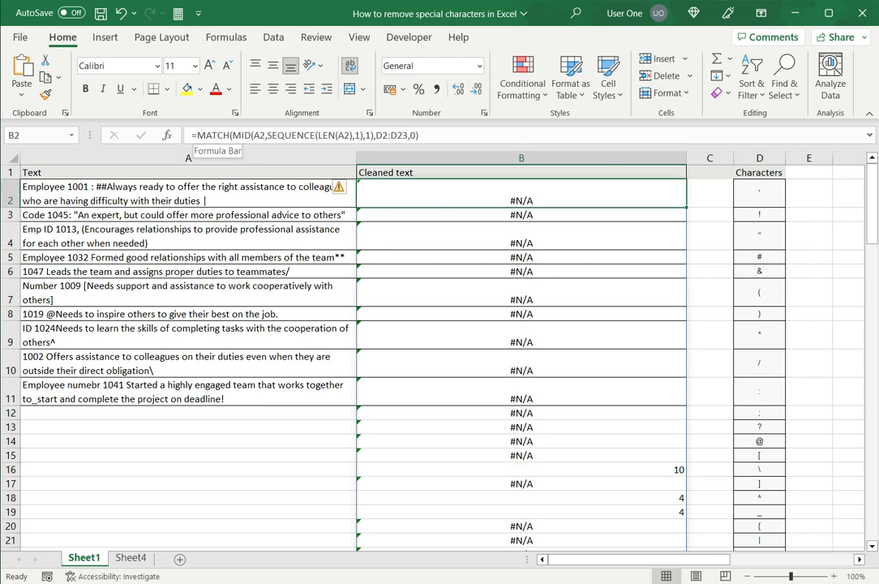
Wrap the MATCH in IF(...,"") so matched special characters in B2's spill show blank
left_click(195, 136)
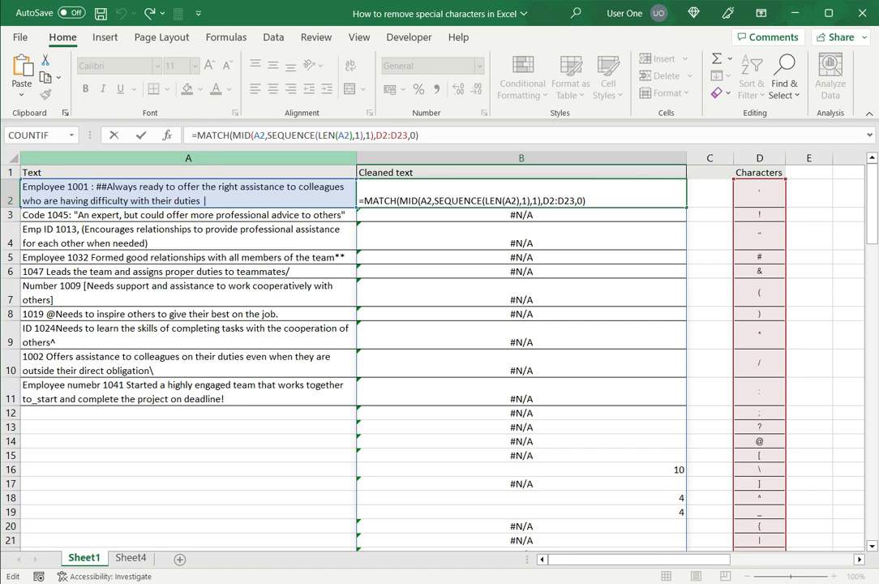
type("if")
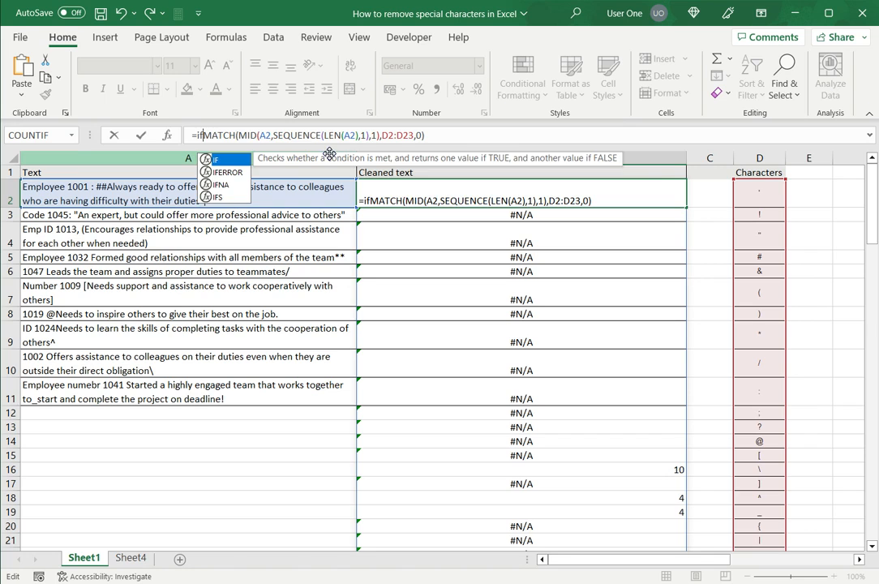
type("(")
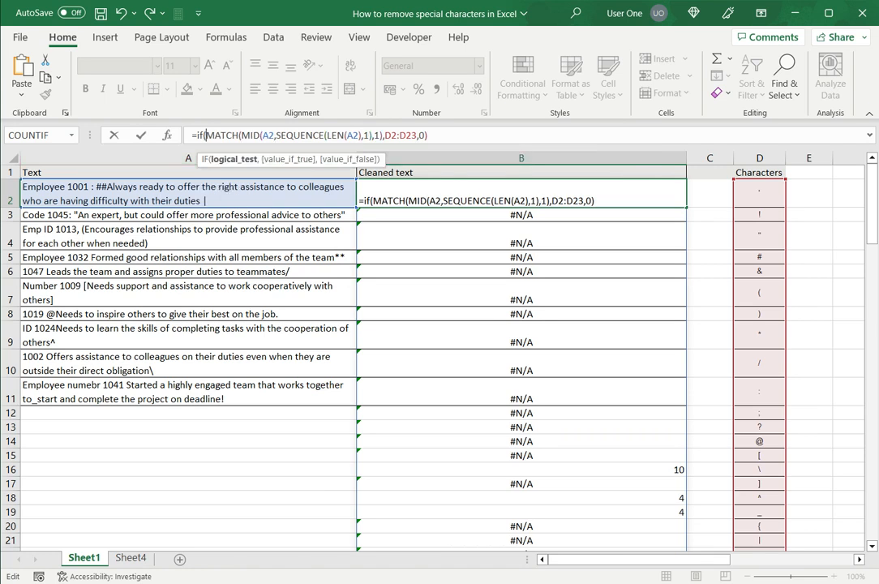
type(",")
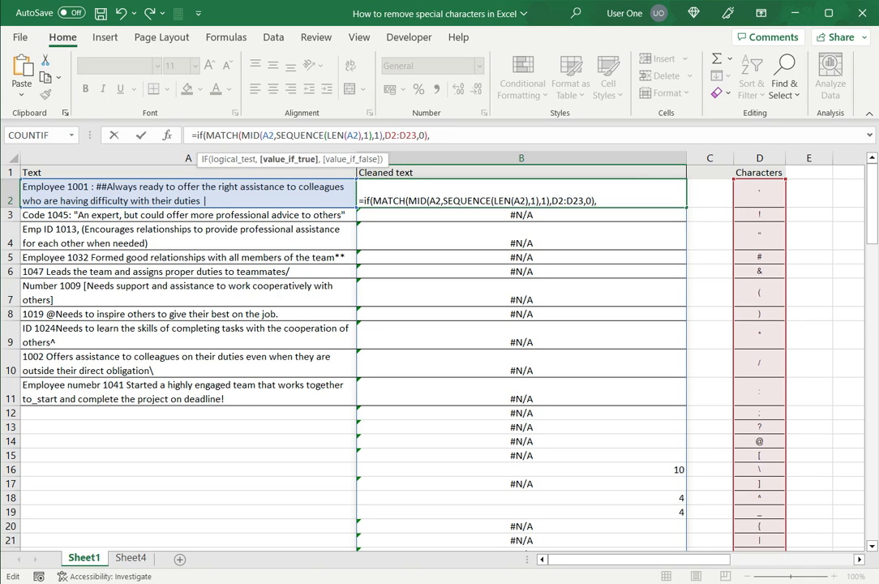
type("\"\"")
type(")")
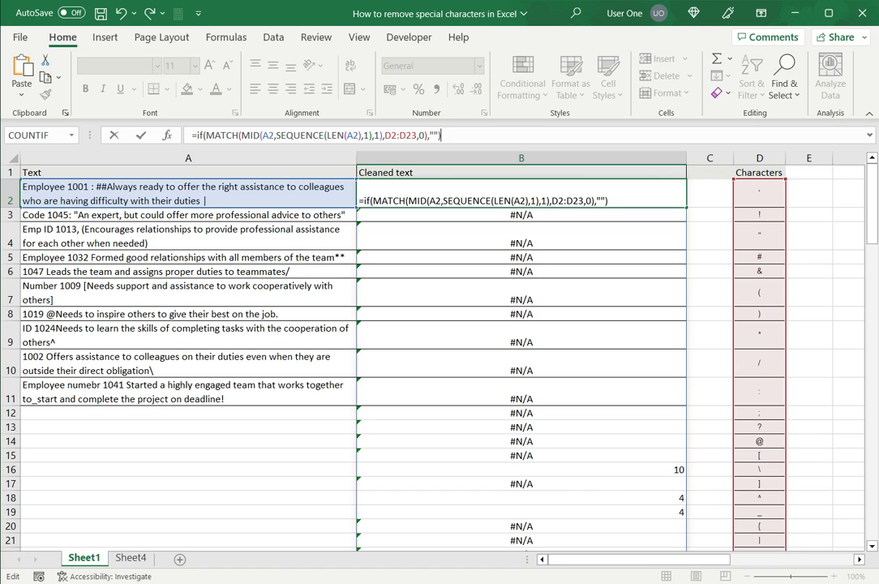
key("Return")
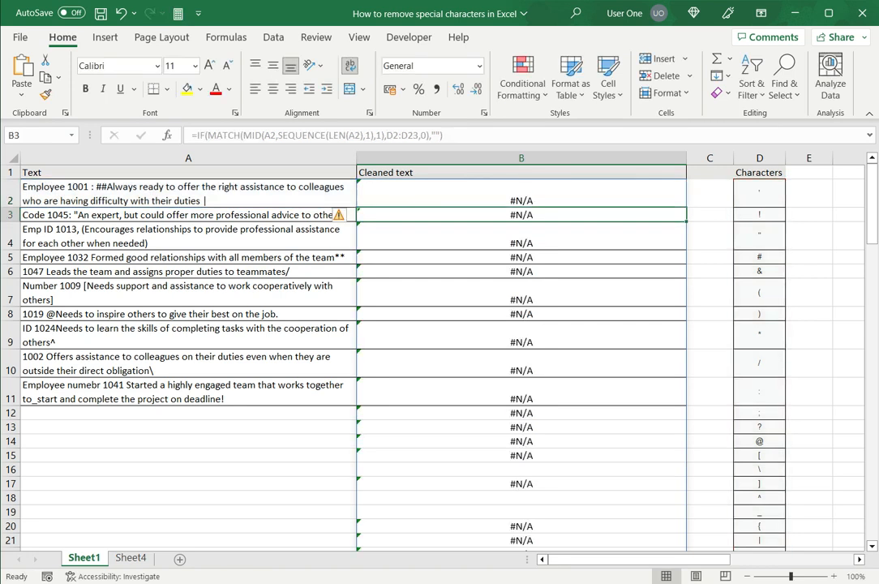
Wrap B2 in IFERROR, reusing MID(A2,SEQUENCE(LEN(A2),1),1) as the fallback value
left_click(522, 193)
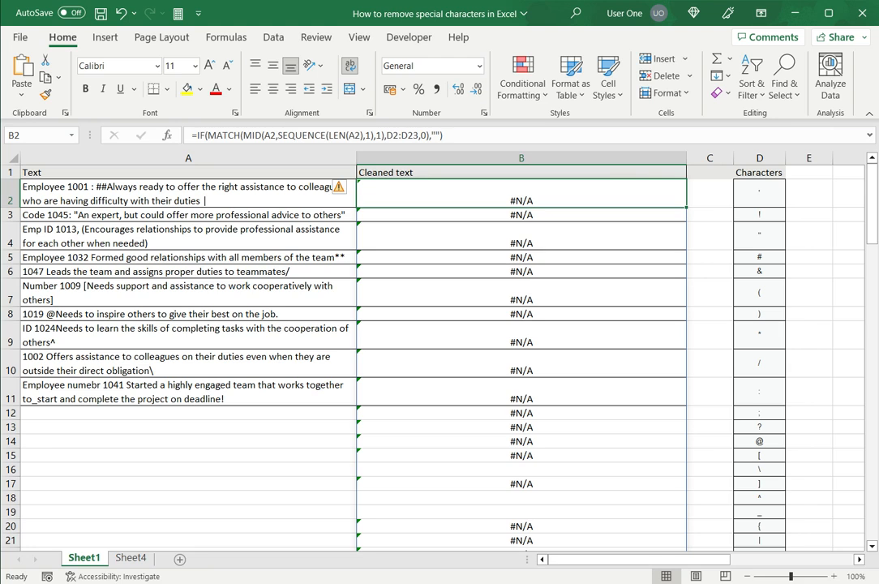
left_click(196, 135)
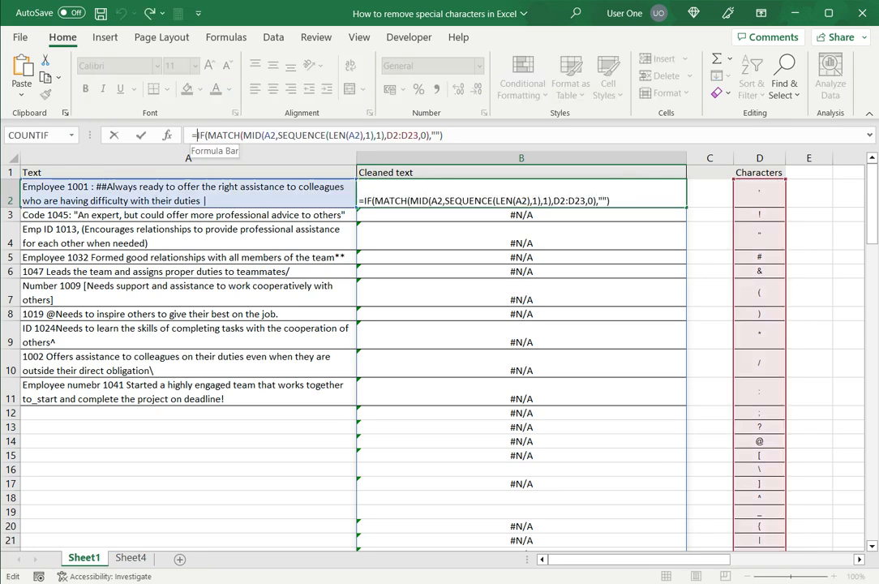
type("iferror")
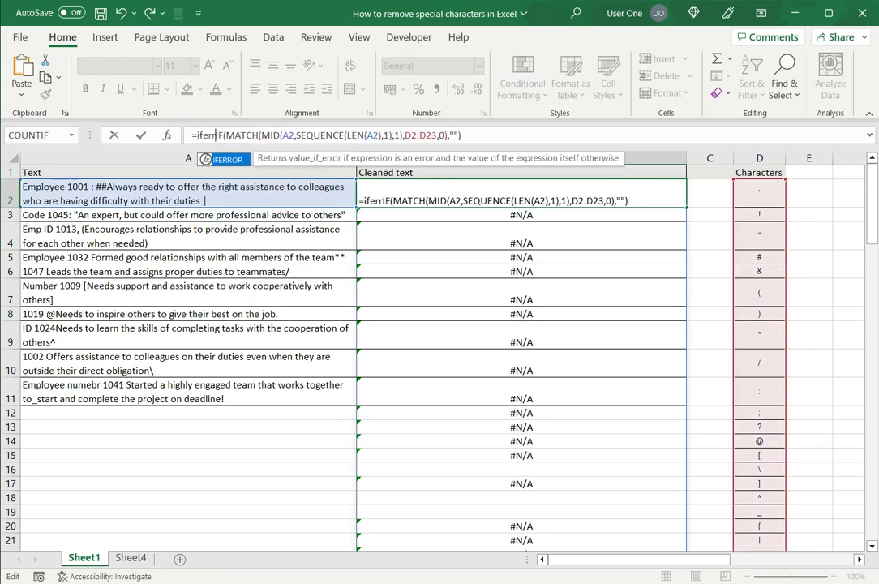
type("(")
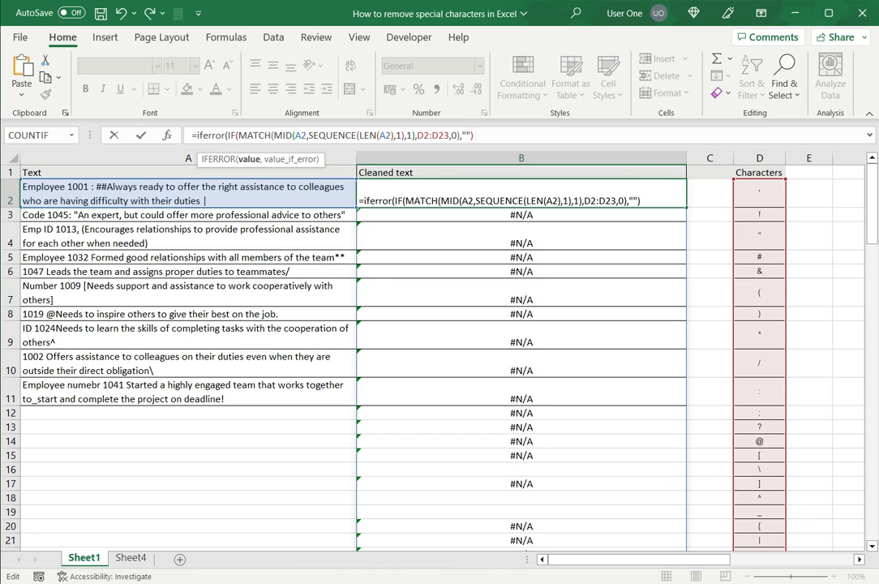
type(",")
left_click(273, 135)
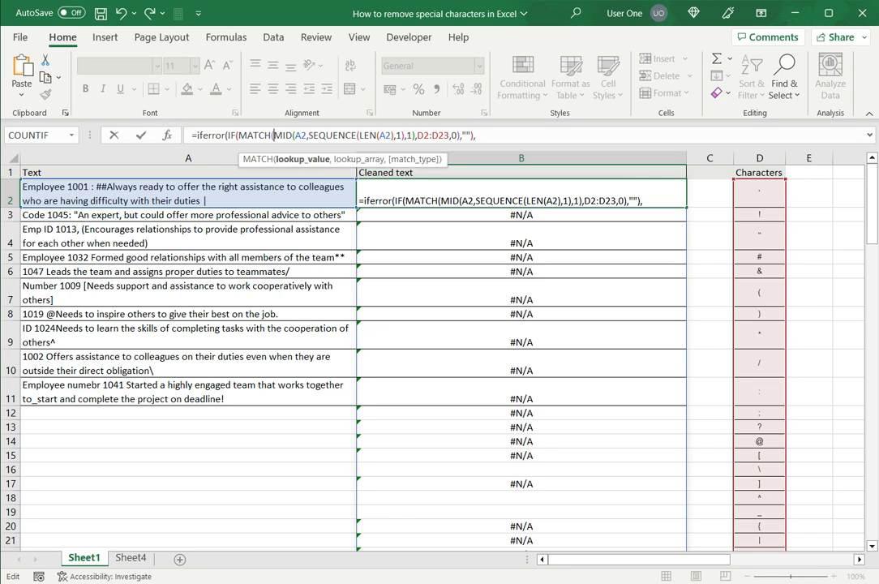
left_click_drag(273, 136, 416, 136)
key("ctrl+c")
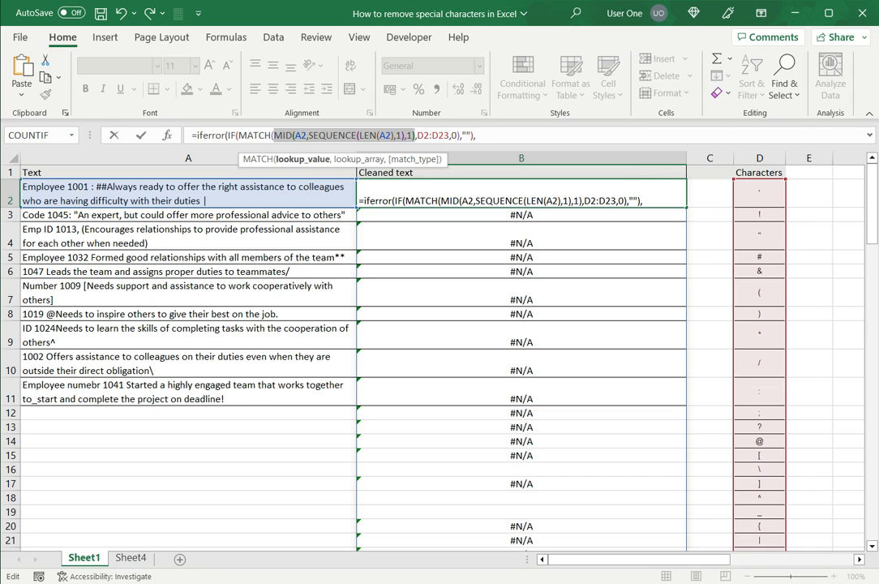
left_click(477, 135)
key("ctrl+v")
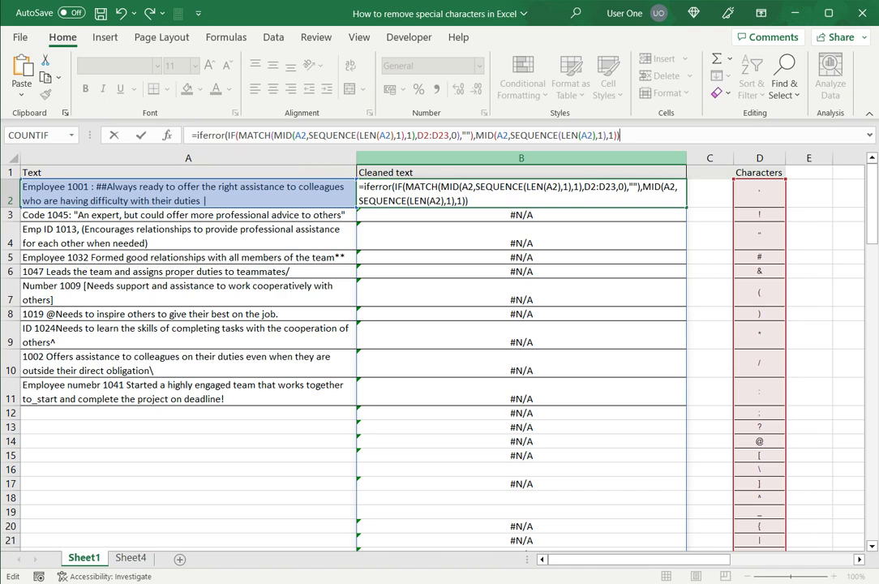
key("Return")
left_click(520, 193)
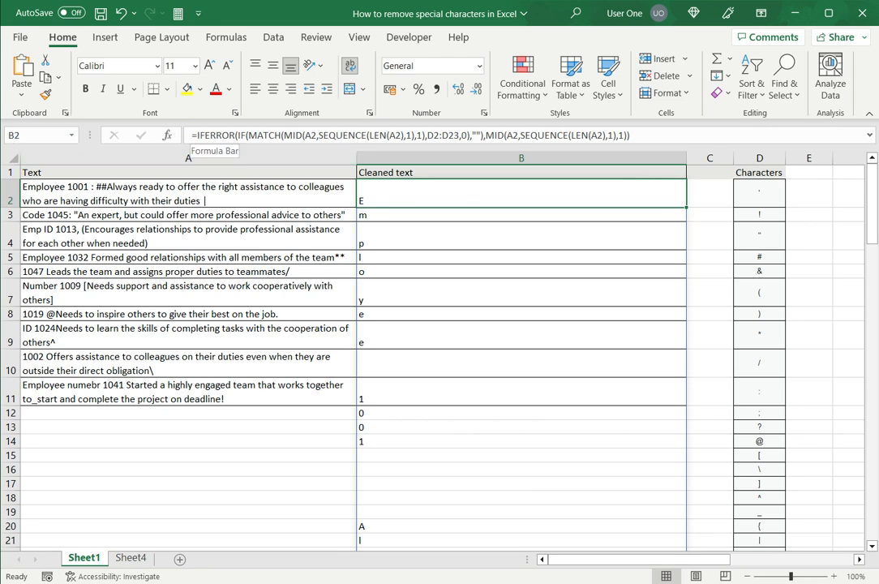
Wrap B2's formula in TEXTJOIN("",TRUE,...) to show A2 as one cleaned string
left_click(195, 135)
type("textjoin")
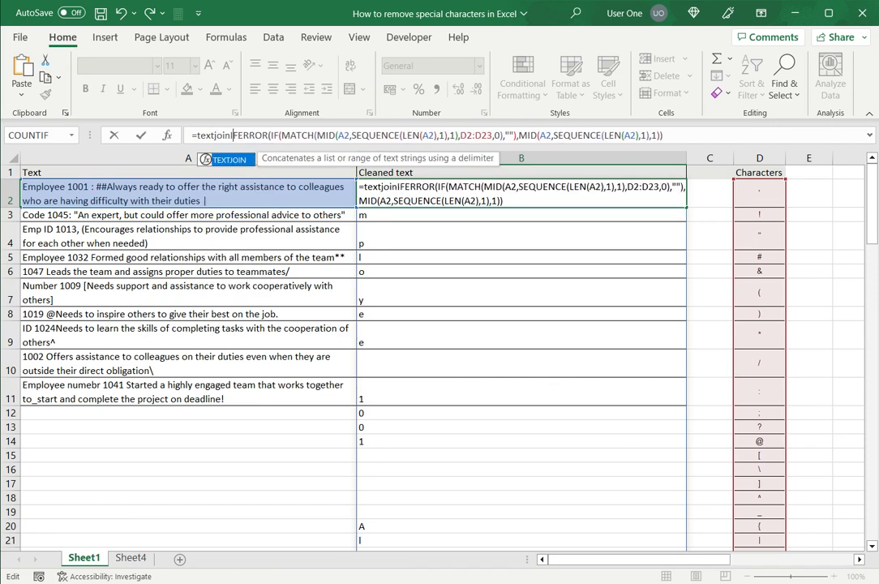
type("(")
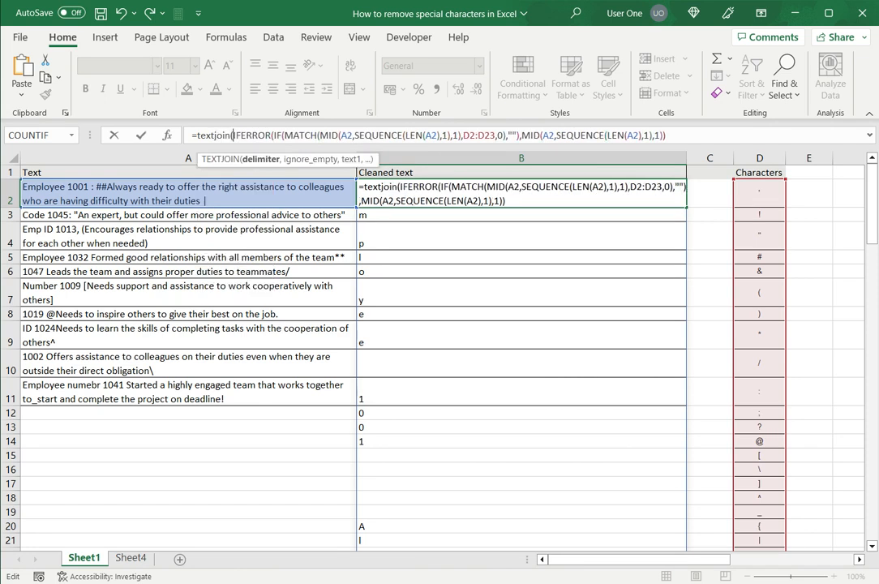
type("\"\"")
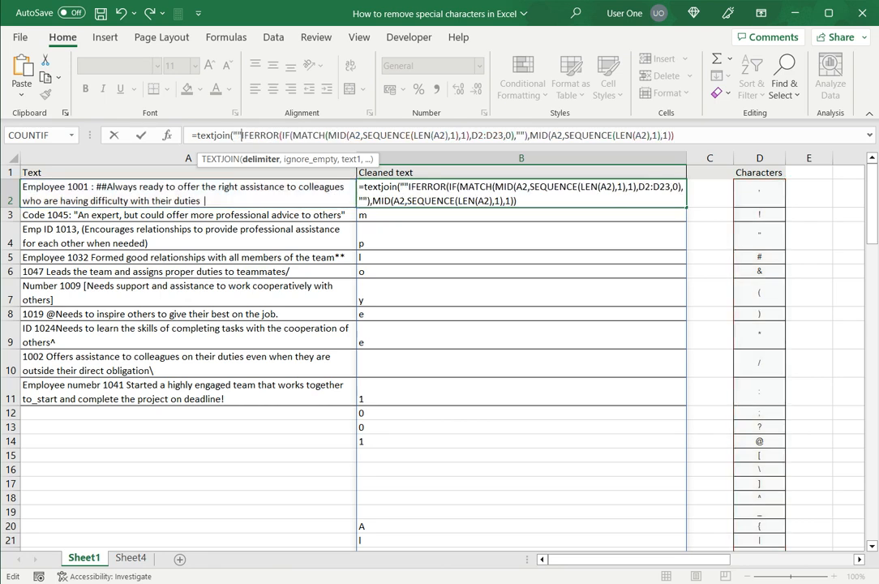
type(",")
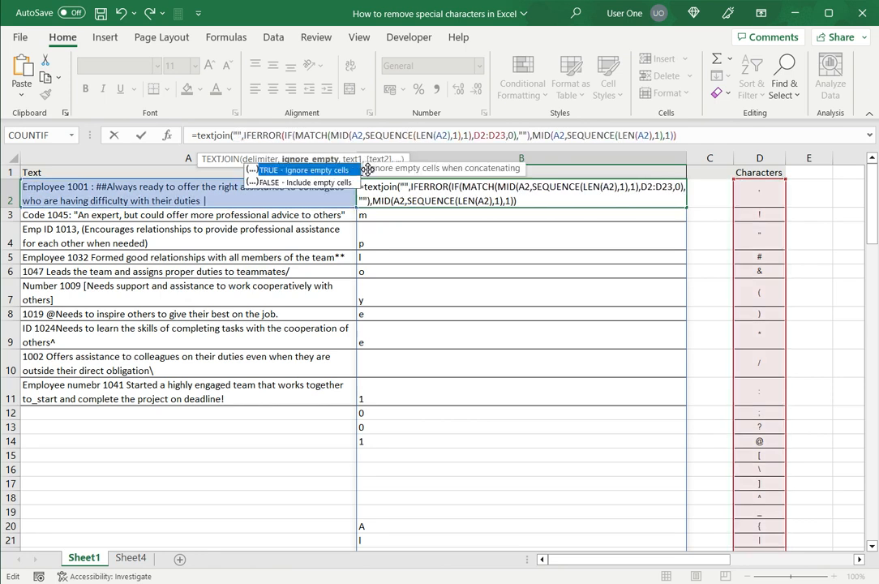
type("TRUE")
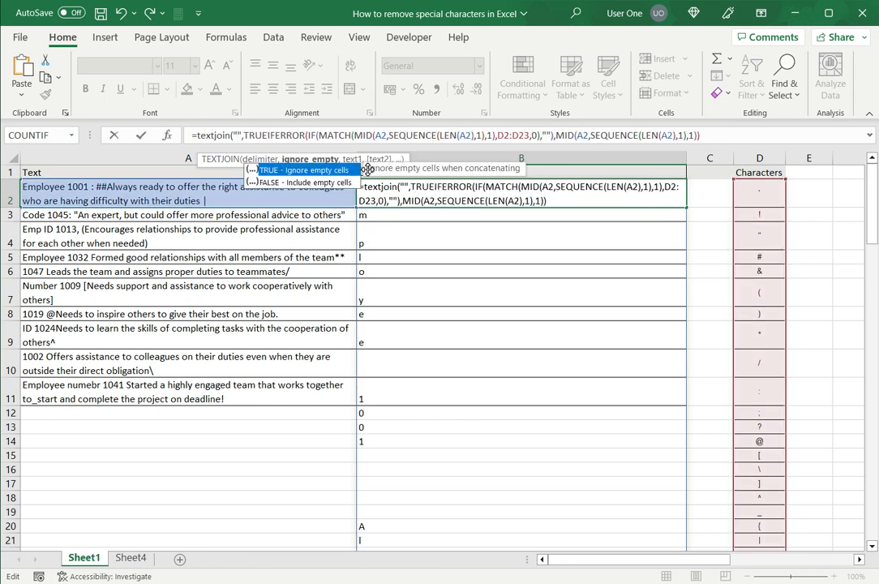
type(",")
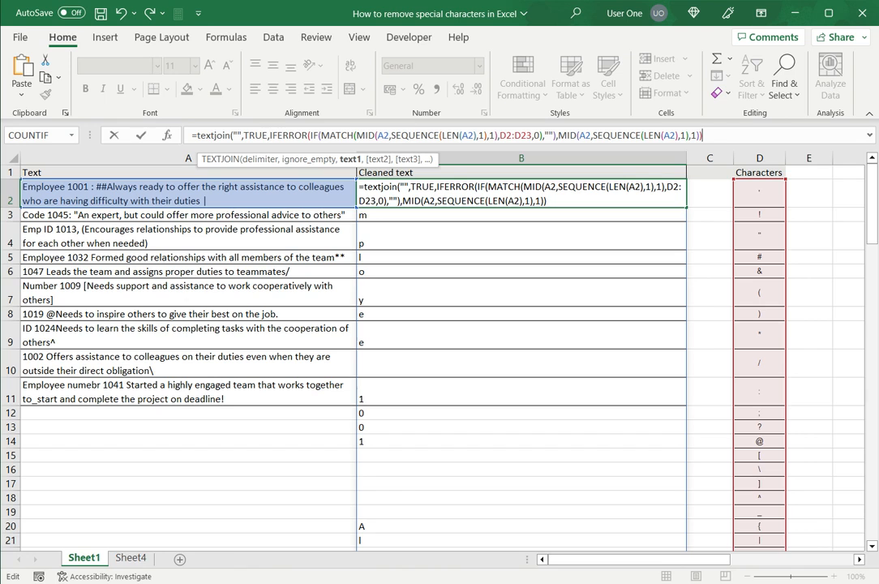
type(")")
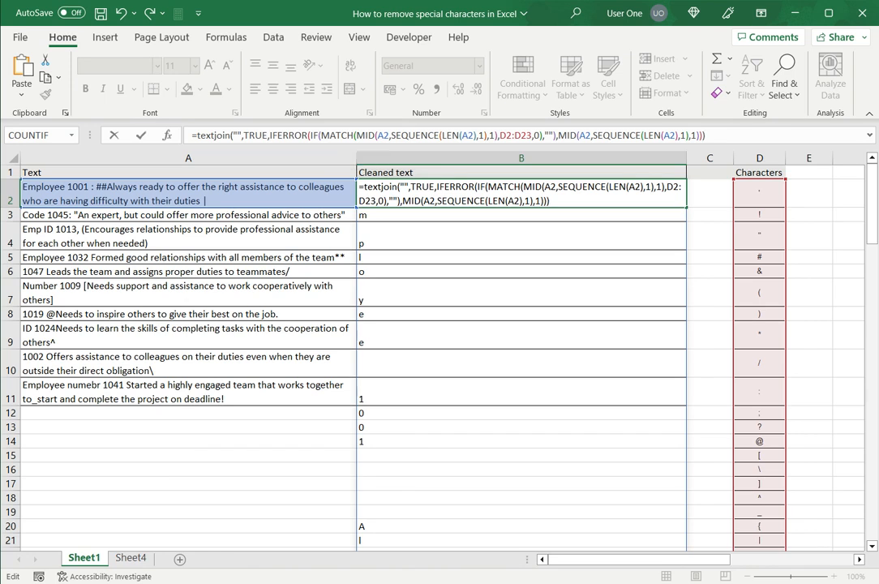
key("Return")
left_click(521, 194)
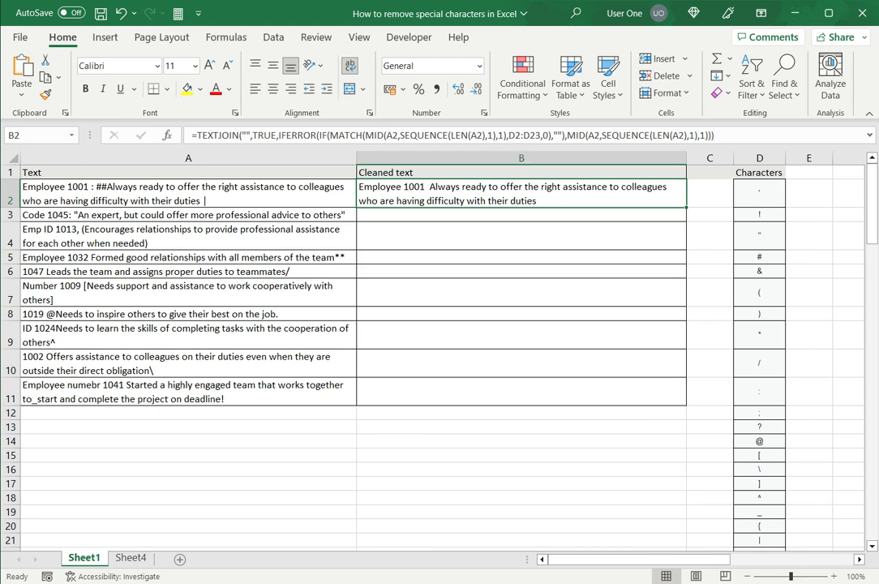
left_click(515, 136)
Make B2's lookup range absolute as $D$2:$D$23 using F4
key("F4")
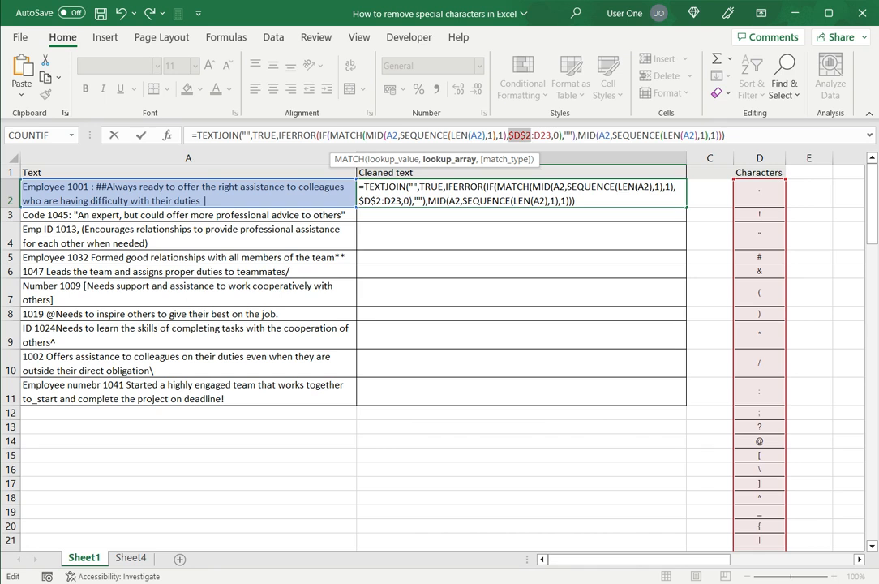
left_click(540, 136)
key("F4")
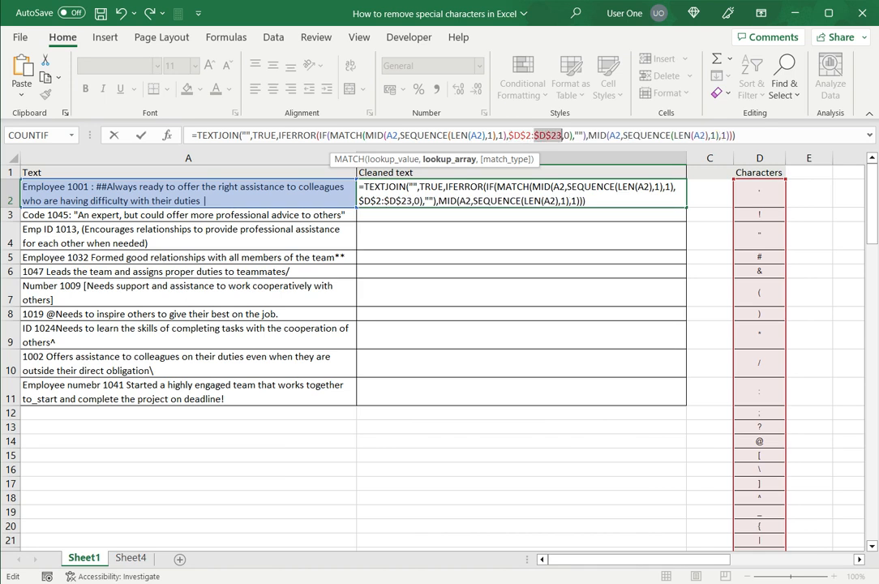
key("Return")
key("Up")
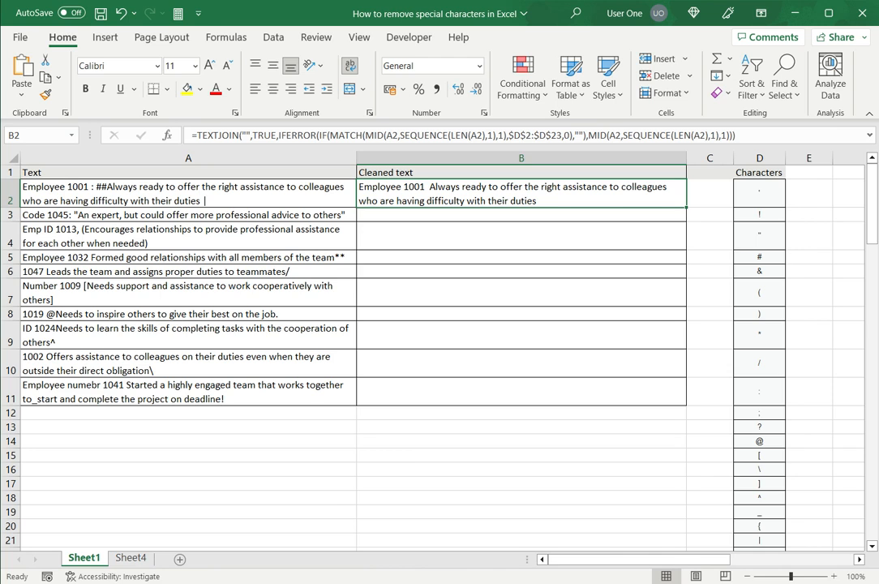
Fill the B2 formula down to B11 so all ten texts appear cleaned
left_click_drag(687, 207, 687, 402)
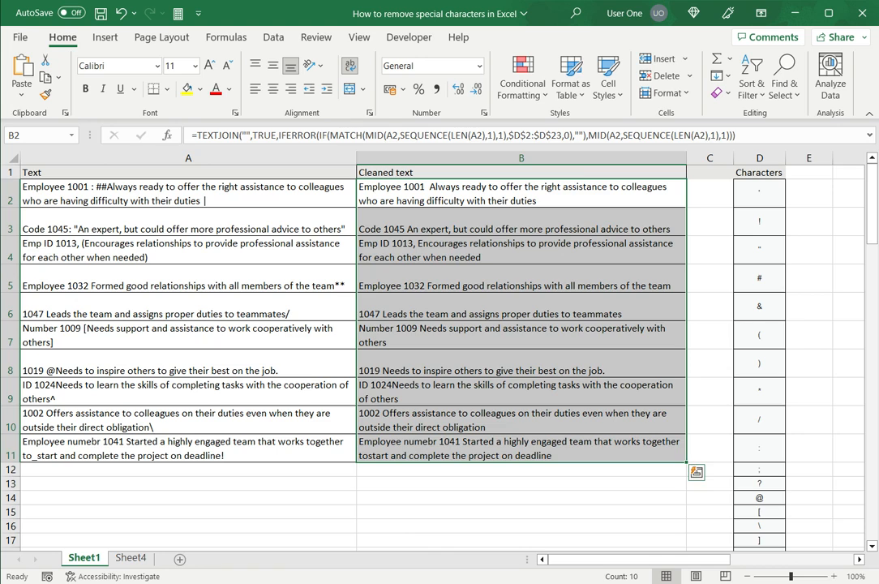
left_click(188, 222)
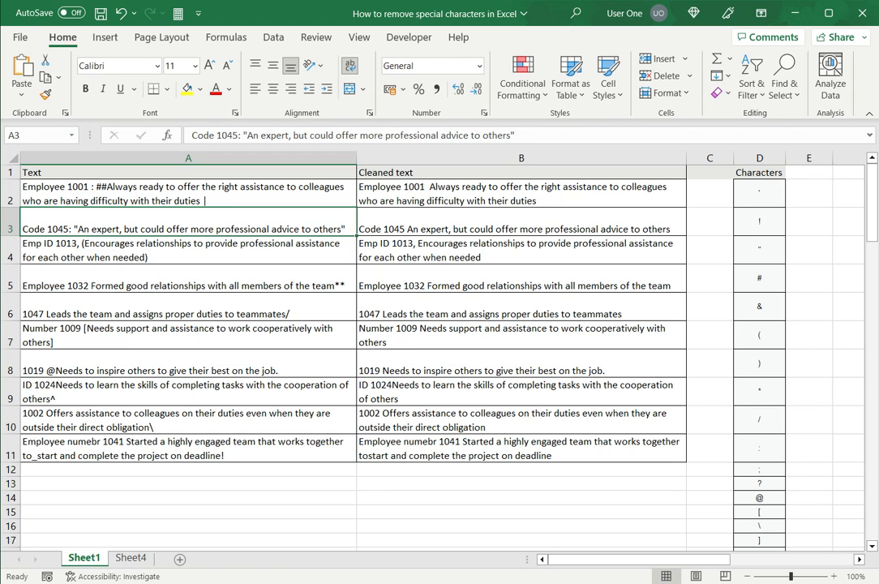
left_click(522, 193)
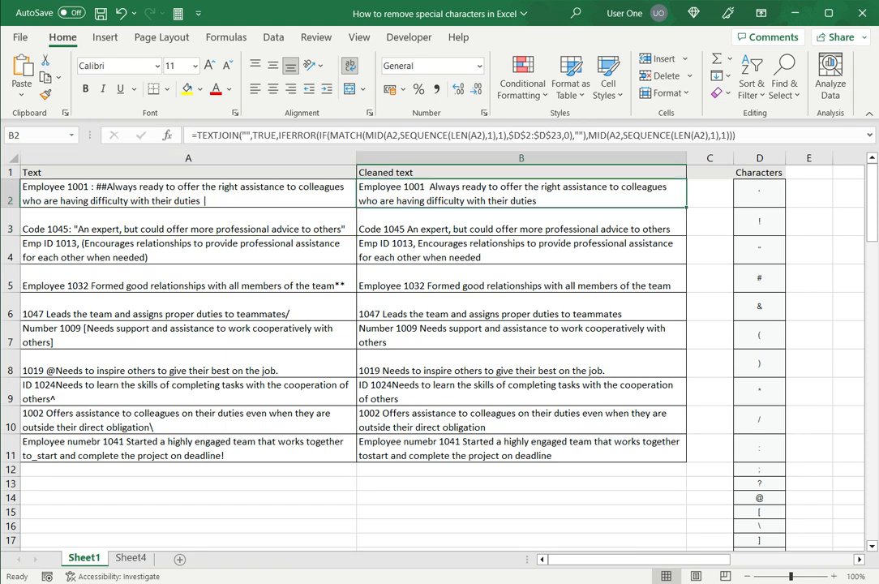